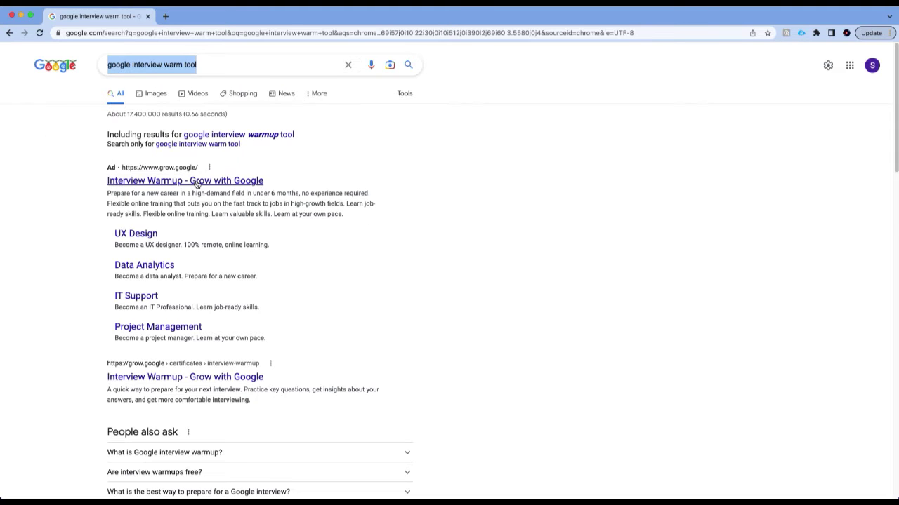
Step: Open the Interview Warmup site from the Google search results, skim how it works, and start practicing
click(197, 181)
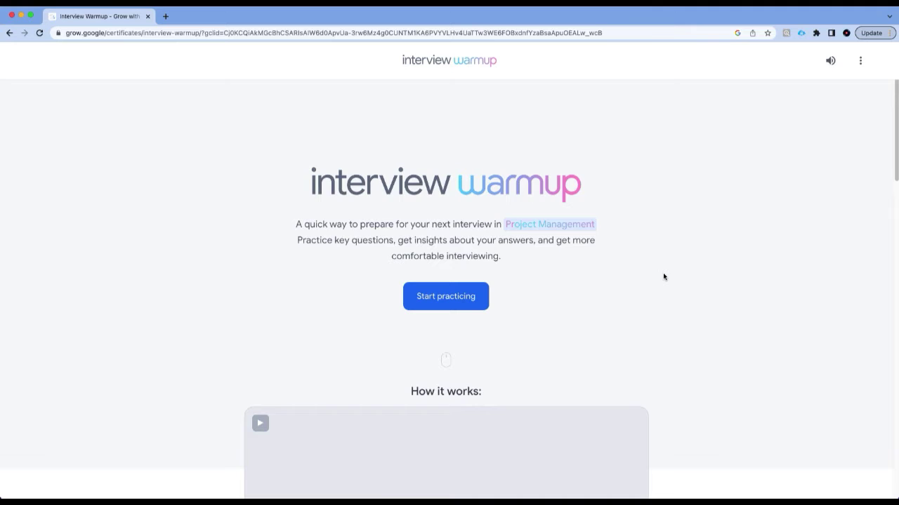
scroll(664, 276, down, 5)
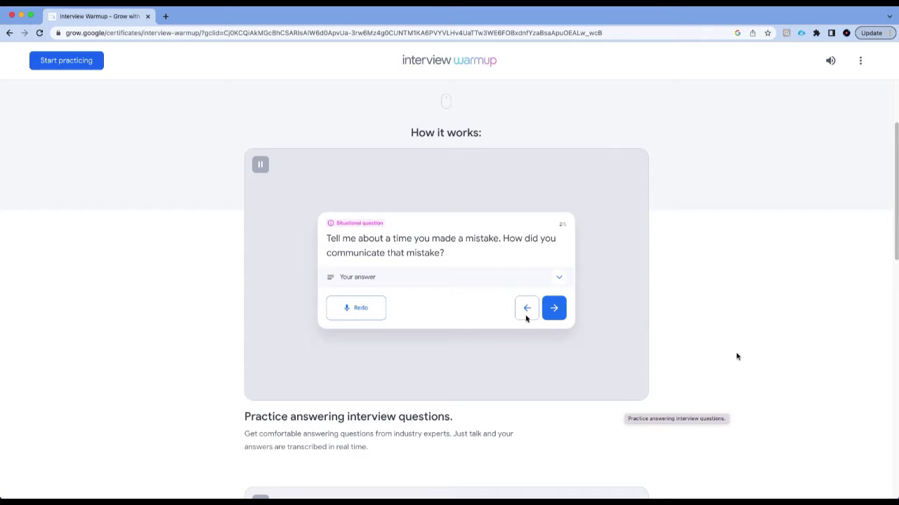
scroll(736, 357, down, 3)
scroll(737, 362, up, 6)
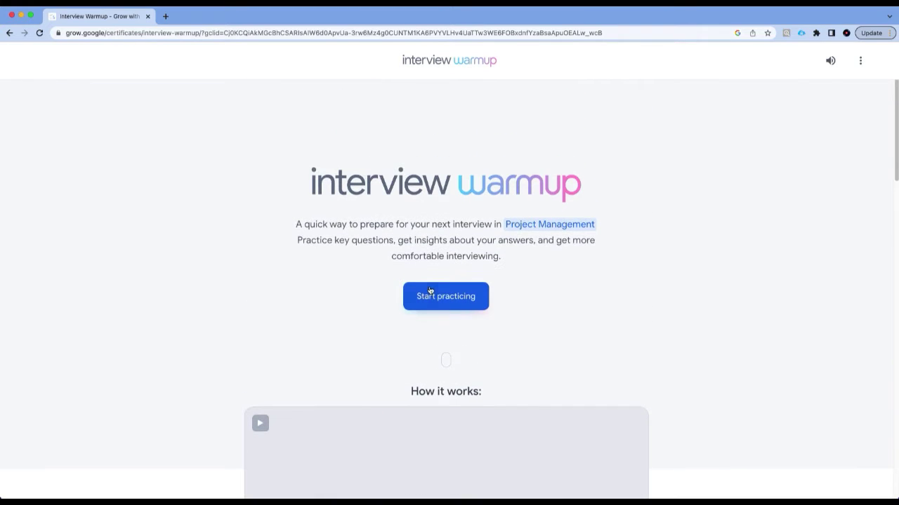
click(436, 306)
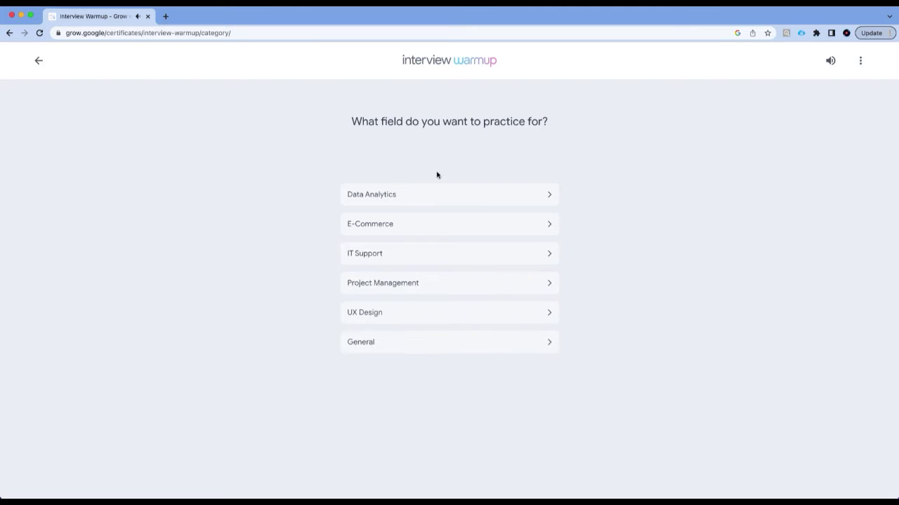
Step: Choose Data Analytics as the field to practice and open the list of all its questions
drag(355, 127, 578, 132)
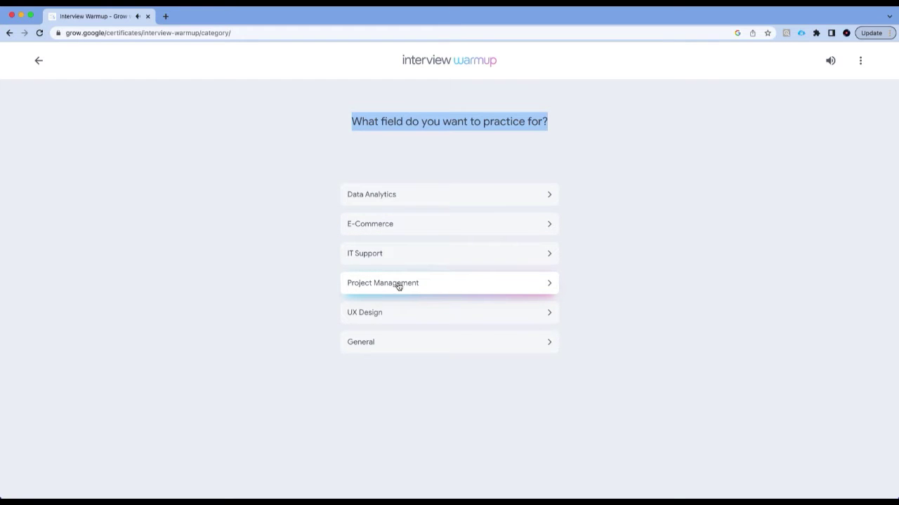
click(670, 365)
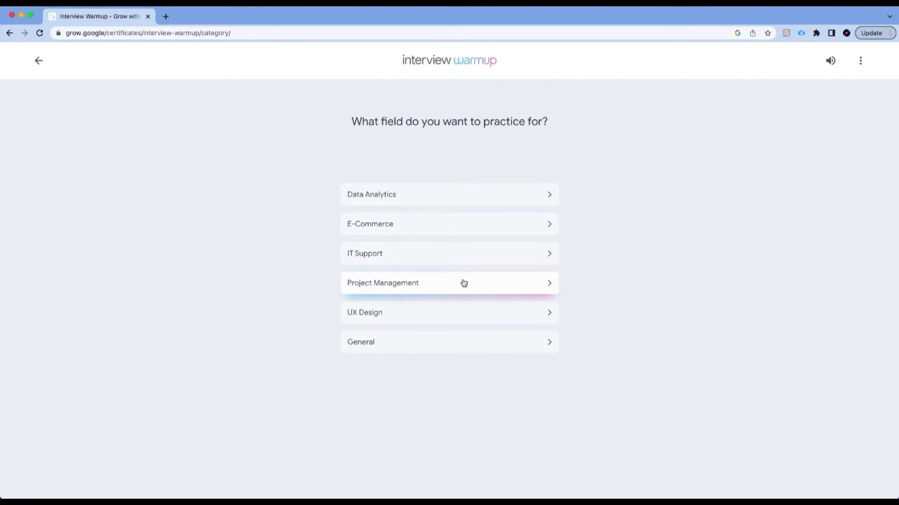
click(421, 201)
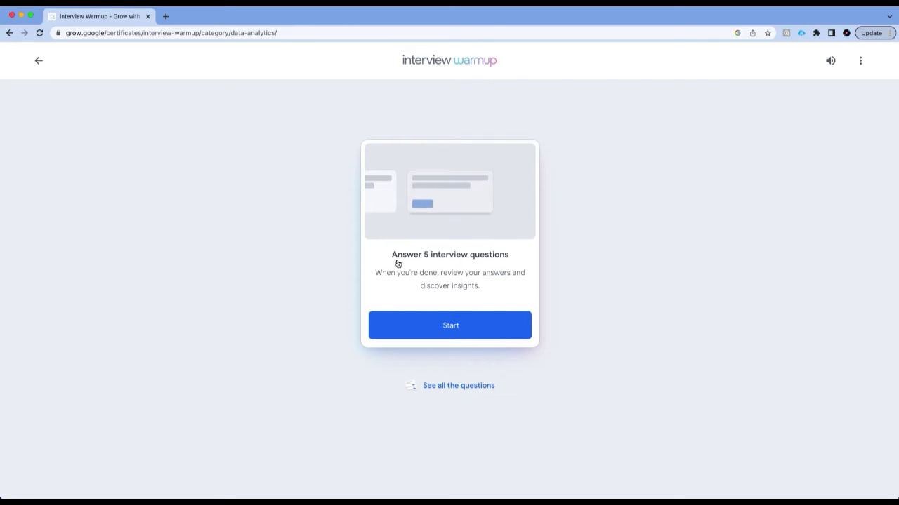
click(460, 386)
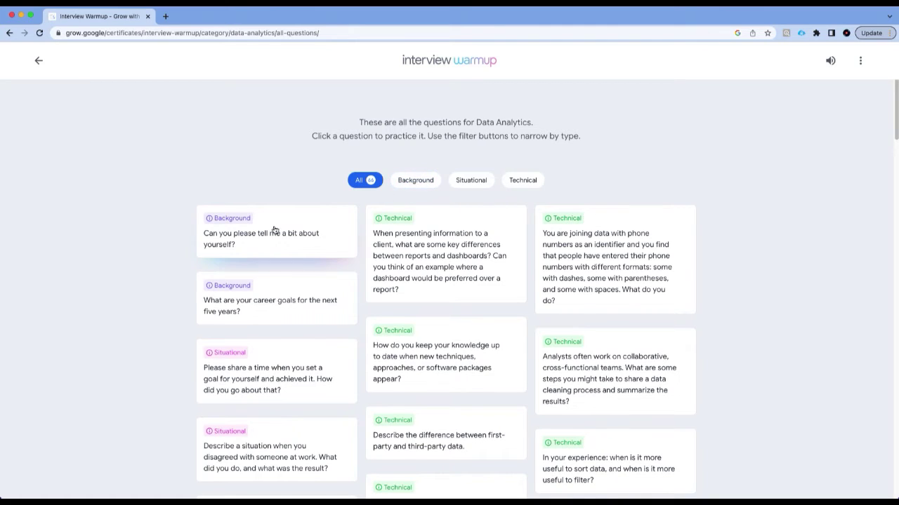
Step: Filter the Data Analytics questions by Background and by Situational, and read through each set
click(417, 180)
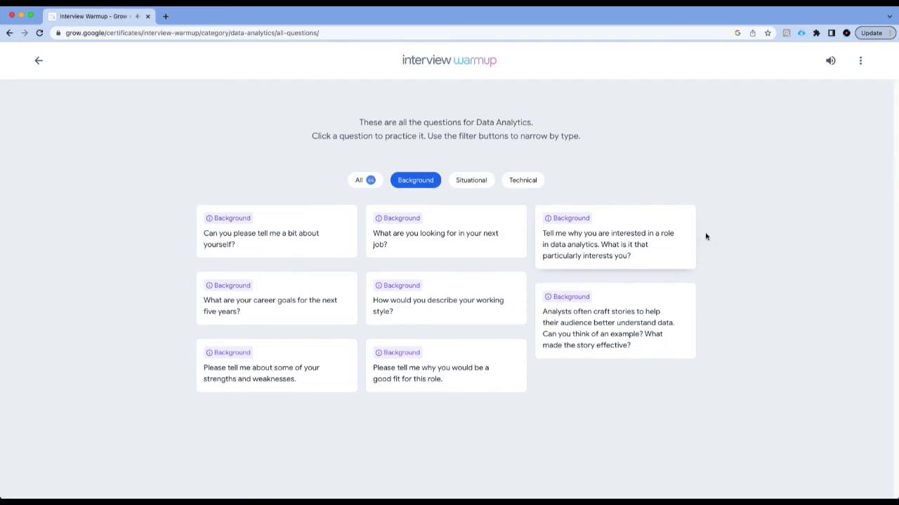
click(461, 184)
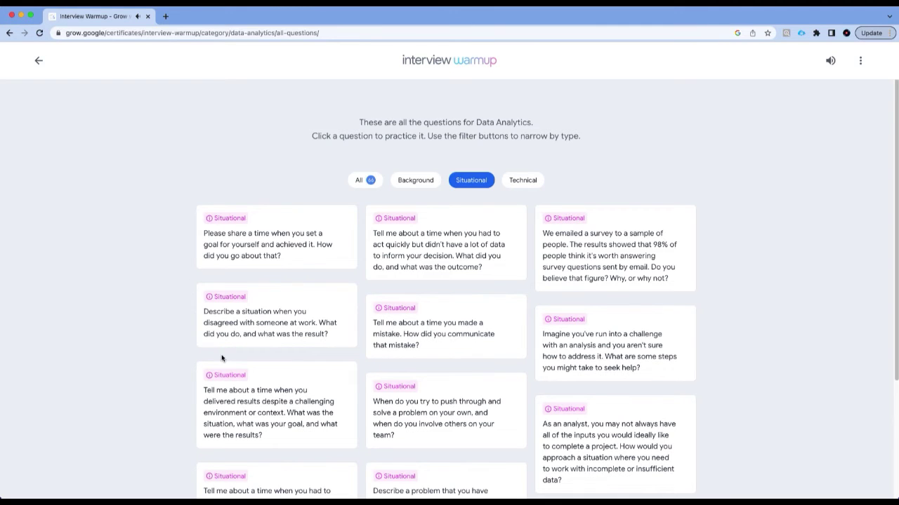
scroll(756, 422, down, 3)
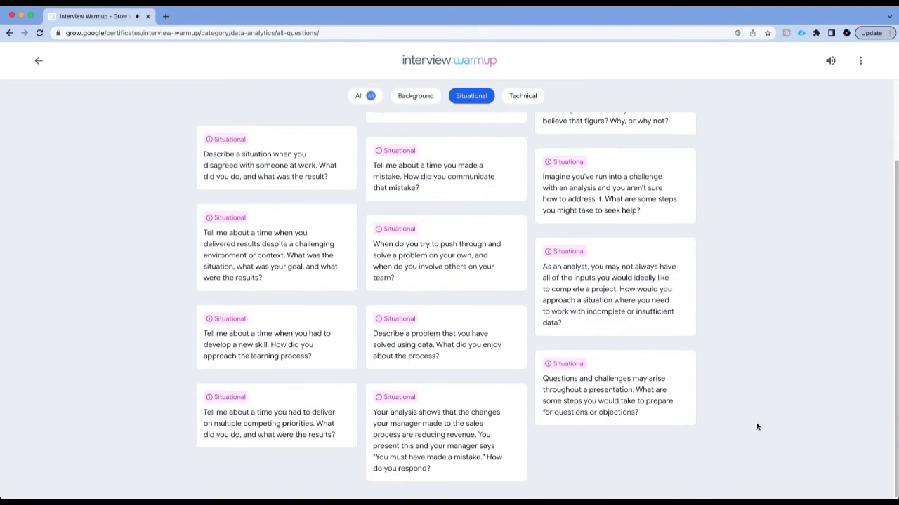
scroll(756, 422, up, 2)
scroll(756, 423, down, 2)
scroll(756, 423, up, 3)
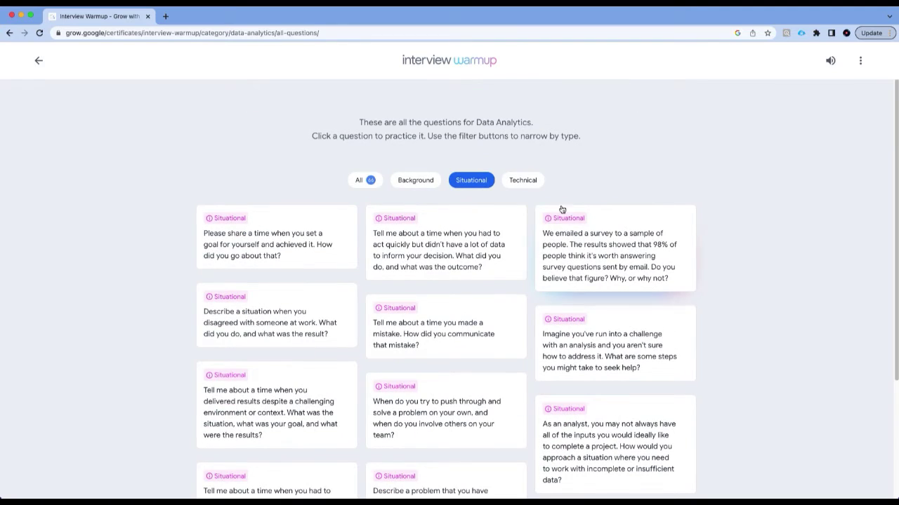
Step: Filter the Data Analytics questions by Technical and read through them
click(528, 181)
scroll(814, 311, down, 2)
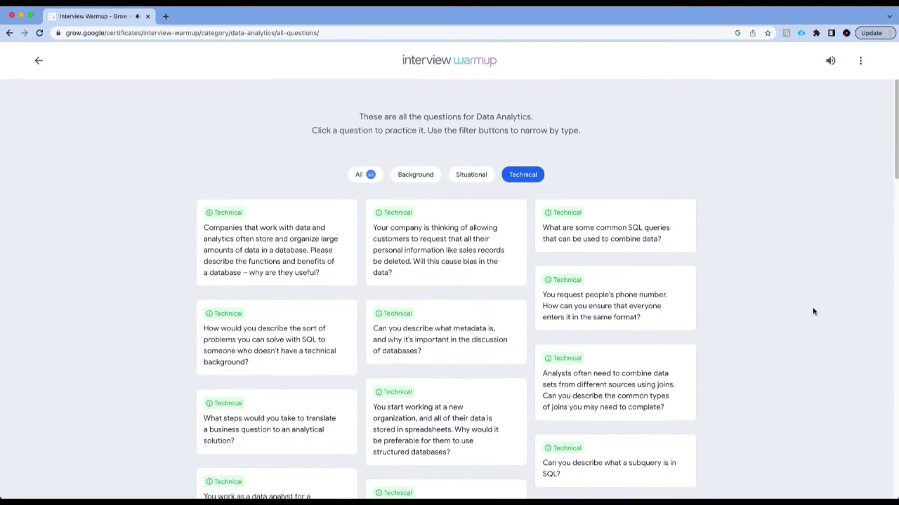
scroll(813, 311, down, 2)
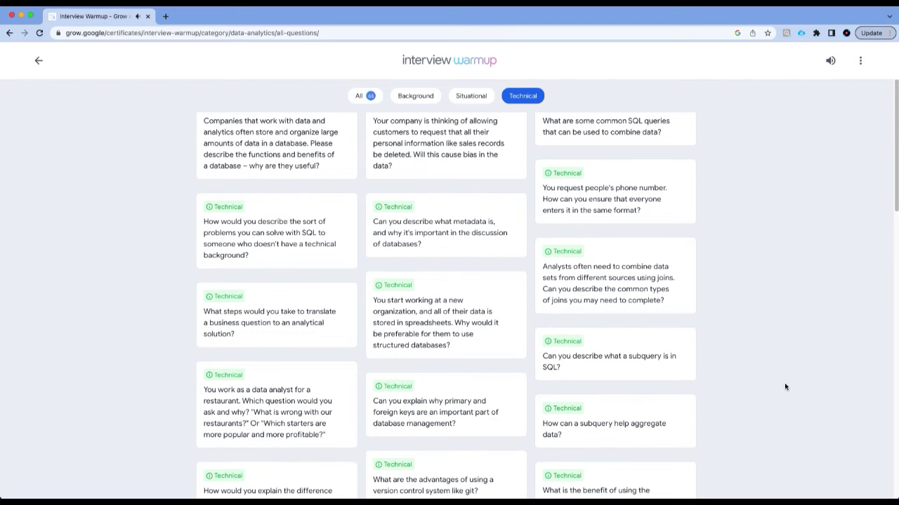
scroll(815, 389, down, 2)
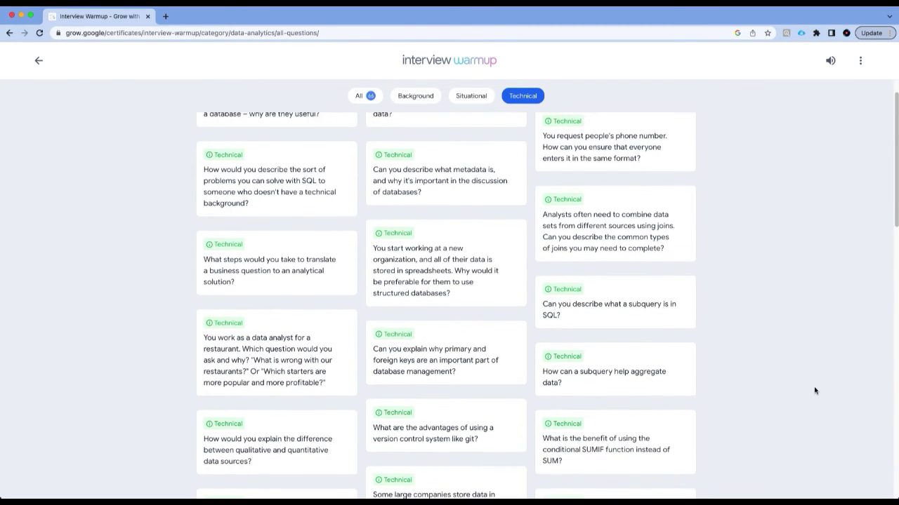
scroll(814, 389, down, 2)
scroll(814, 391, down, 1)
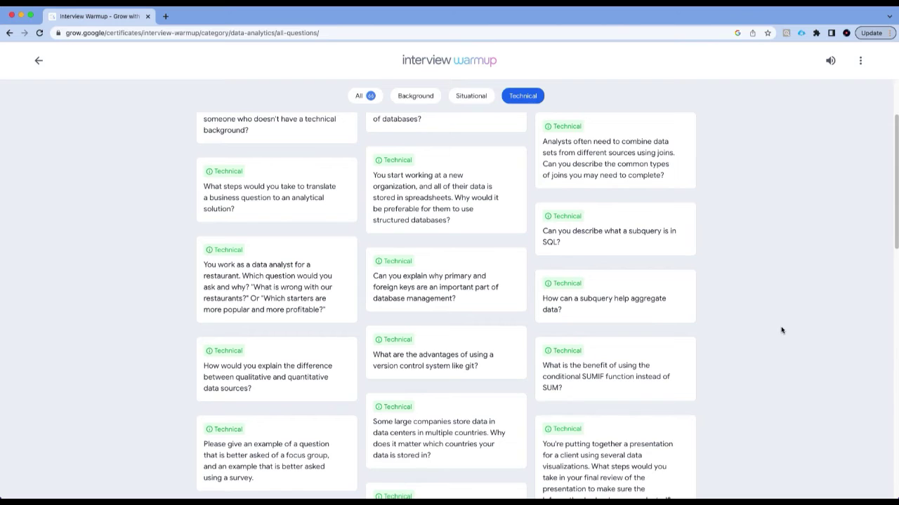
scroll(782, 330, down, 2)
scroll(781, 330, up, 6)
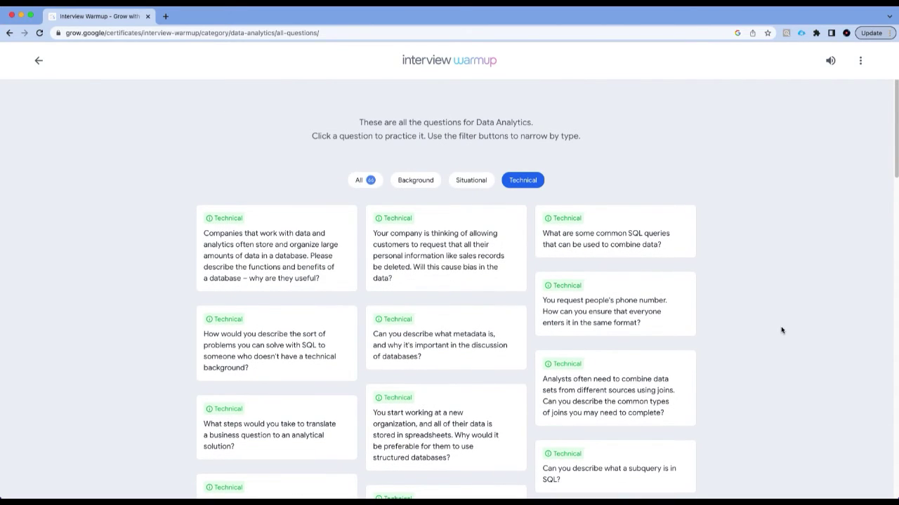
Step: Show all questions again, open "Can you please tell me a bit about yourself?" and record a spoken answer
click(362, 181)
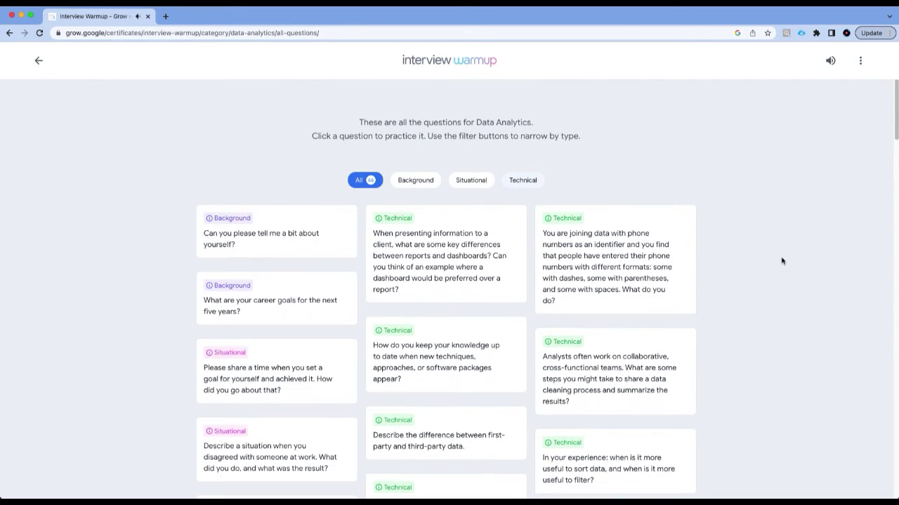
click(252, 247)
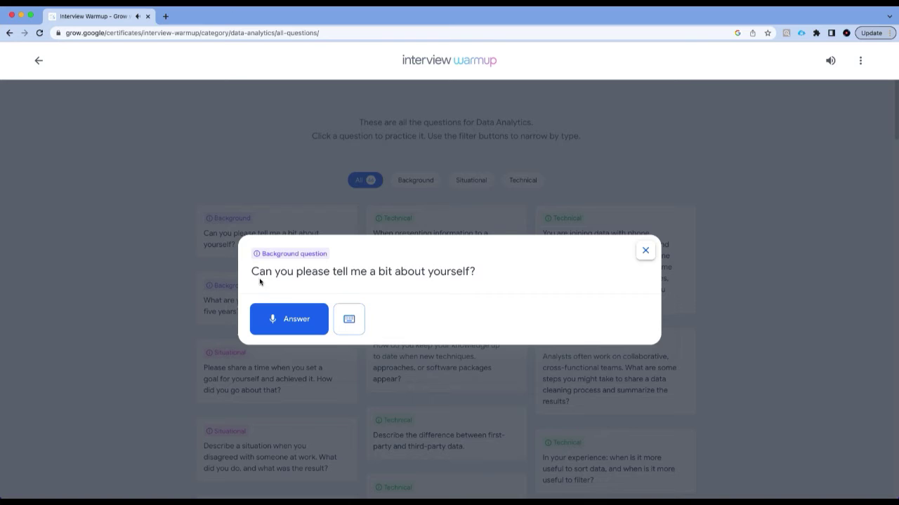
drag(253, 273, 459, 283)
click(453, 336)
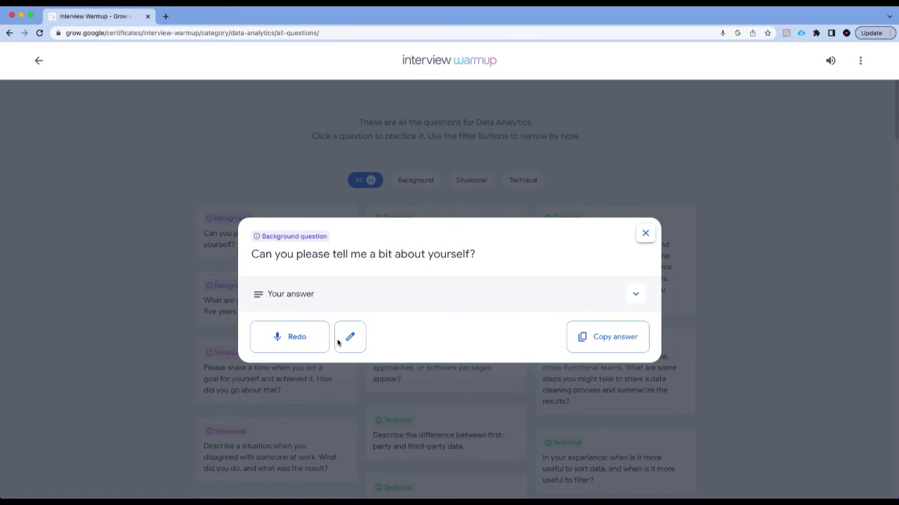
Step: Expand the transcribed answer and read it through for transcription mistakes
click(635, 294)
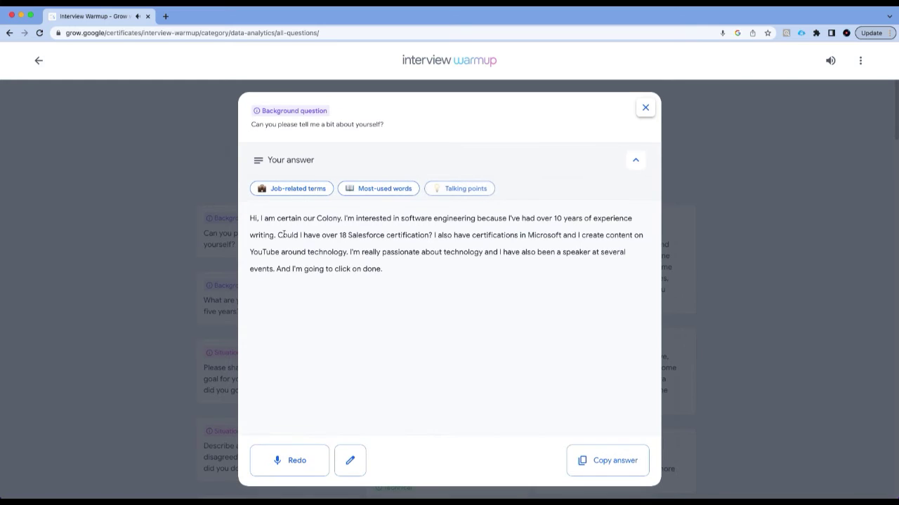
drag(257, 219, 378, 271)
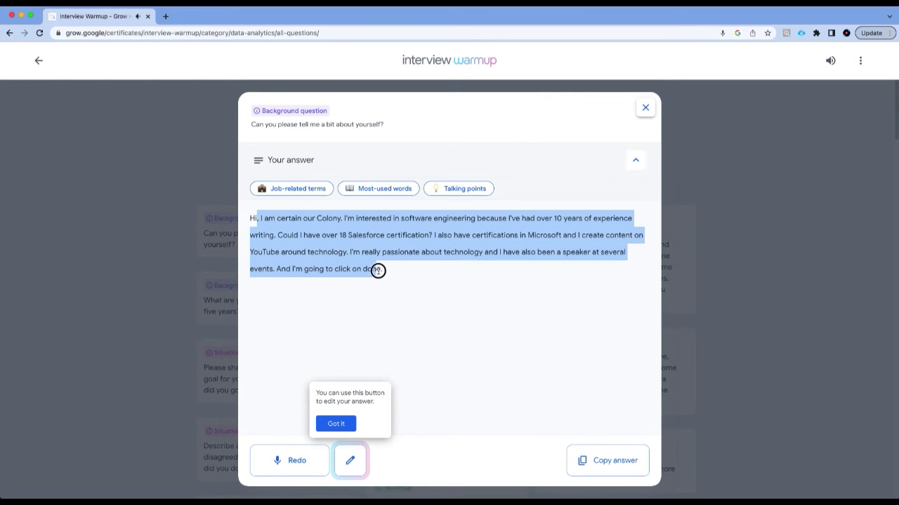
click(412, 275)
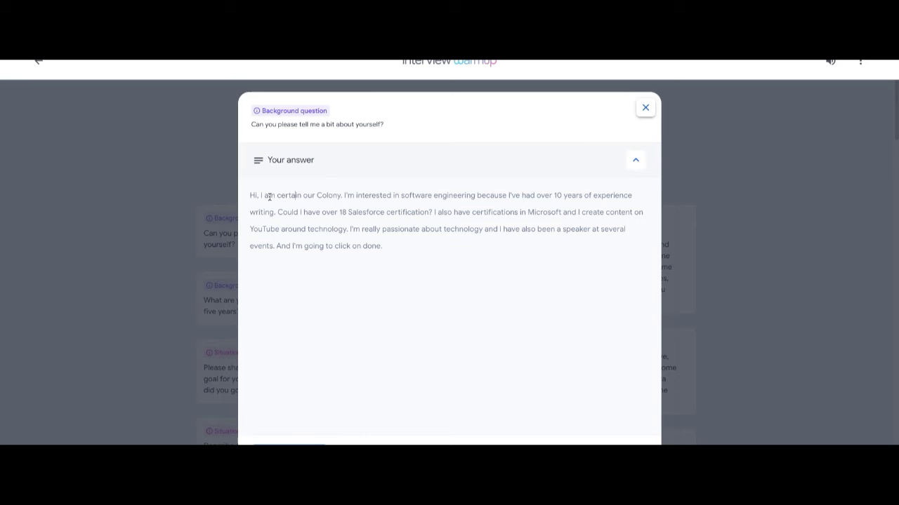
Step: Edit the transcript, replacing the misheard name after "I am" with the speaker's first name followed by "and"
drag(254, 195, 334, 196)
click(344, 196)
key(BackSpace)
key(BackSpace)
key(BackSpace)
key(BackSpace)
key(BackSpace)
key(BackSpace)
key(BackSpace)
key(BackSpace)
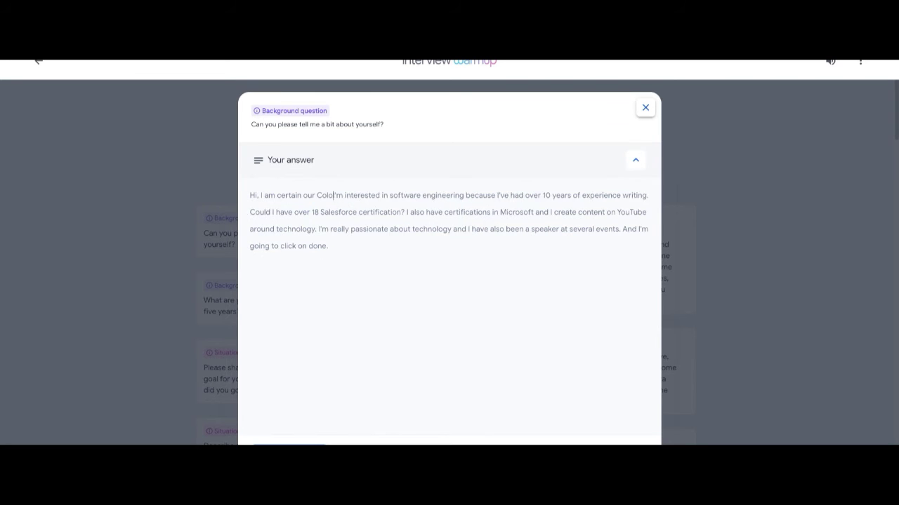
key(BackSpace)
key(BackSpace)
key(BackSpace)
key(BackSpace)
key(BackSpace)
key(BackSpace)
key(BackSpace)
key(BackSpace)
key(BackSpace)
key(BackSpace)
text(Sujay and)
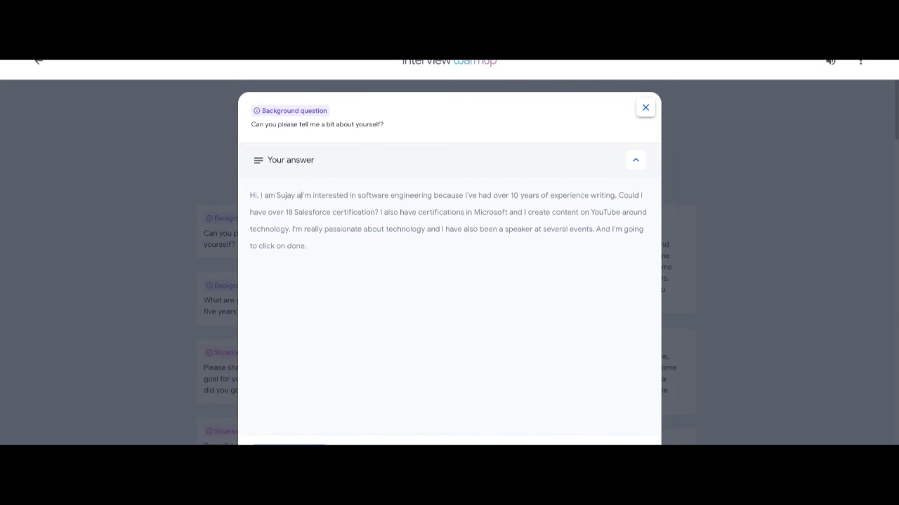
Step: Add "code" after "experience writing" and replace "Could I" with "I also" in the following sentence
click(630, 197)
text(code)
click(273, 212)
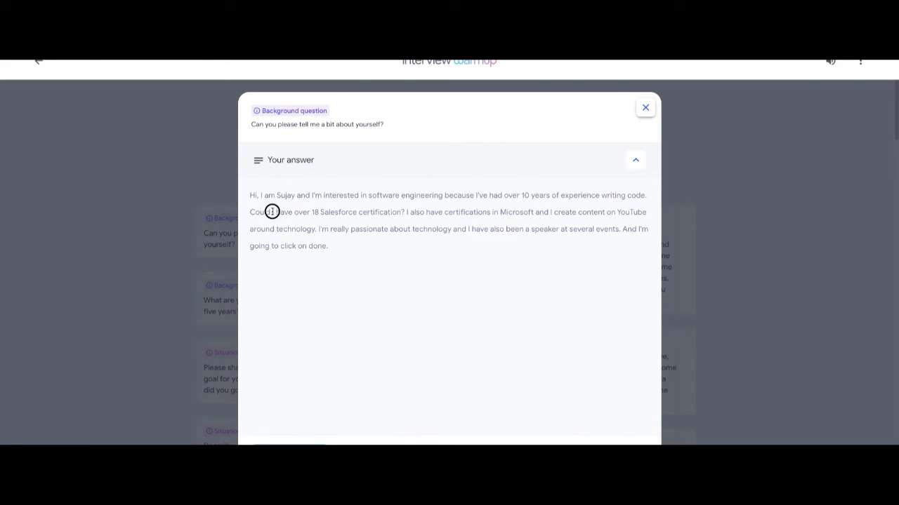
key(BackSpace)
key(BackSpace)
key(BackSpace)
key(BackSpace)
key(BackSpace)
key(BackSpace)
key(BackSpace)
text(I also)
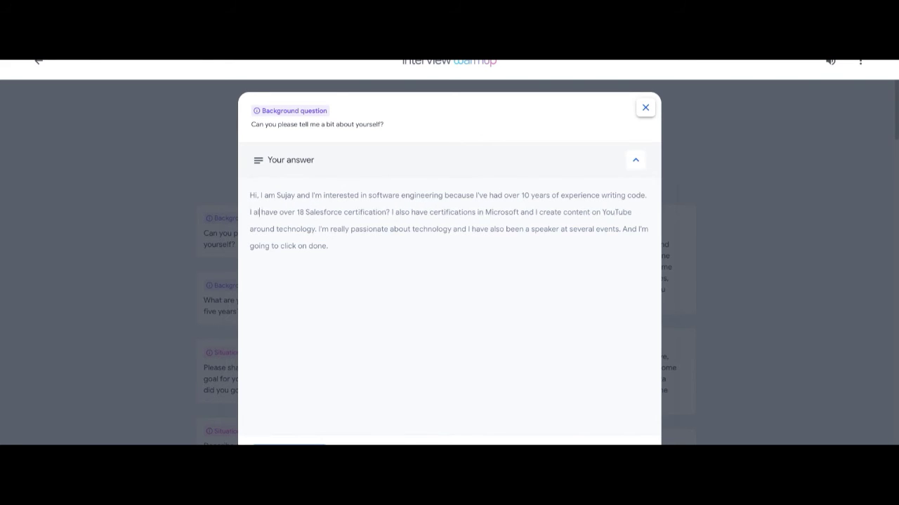
Step: Replace the question mark after "Salesforce certification" with "!", then delete the closing "And I'm going to click on done." and save the answer
click(398, 212)
key(BackSpace)
text(!)
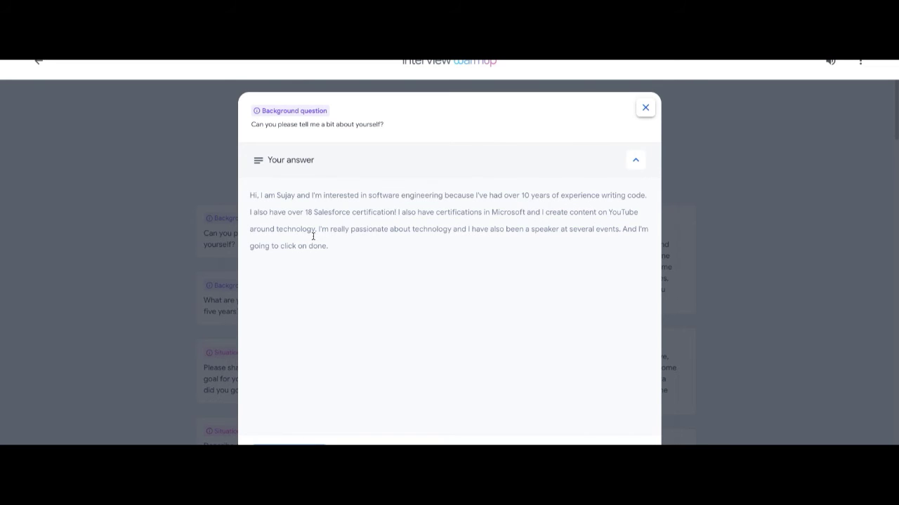
drag(384, 229, 470, 231)
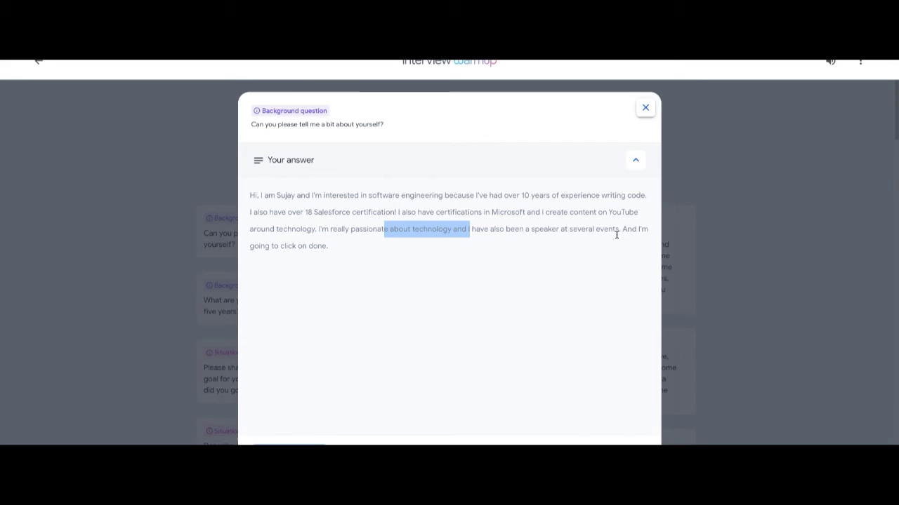
click(584, 238)
drag(583, 238, 623, 232)
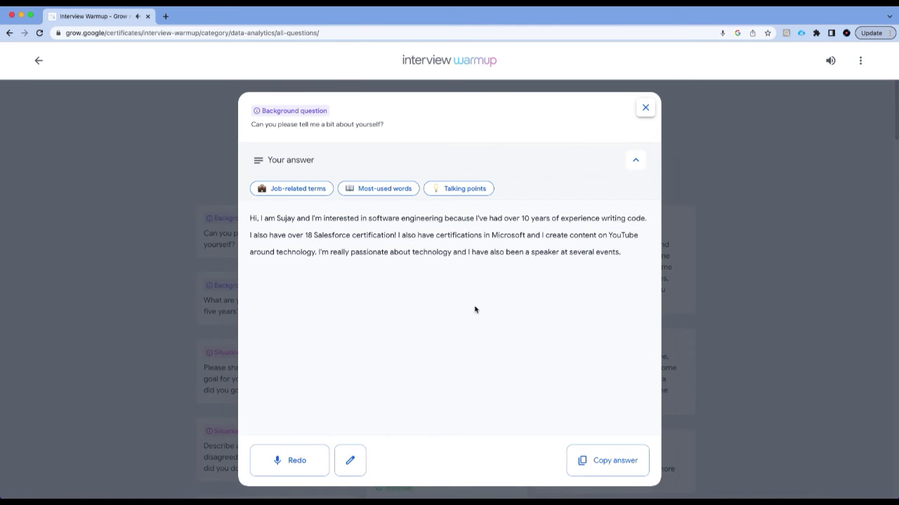
Step: Review the job-related terms and the most-used words highlighted in the edited answer
click(297, 189)
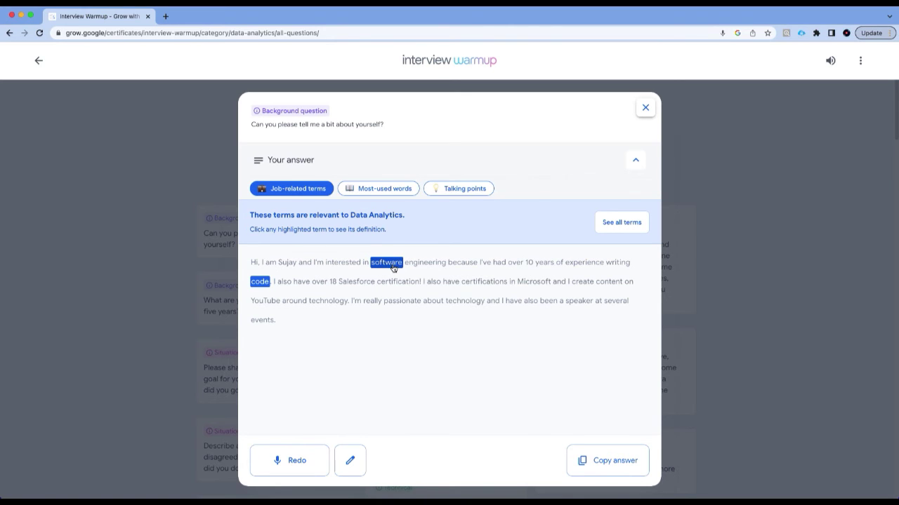
click(380, 189)
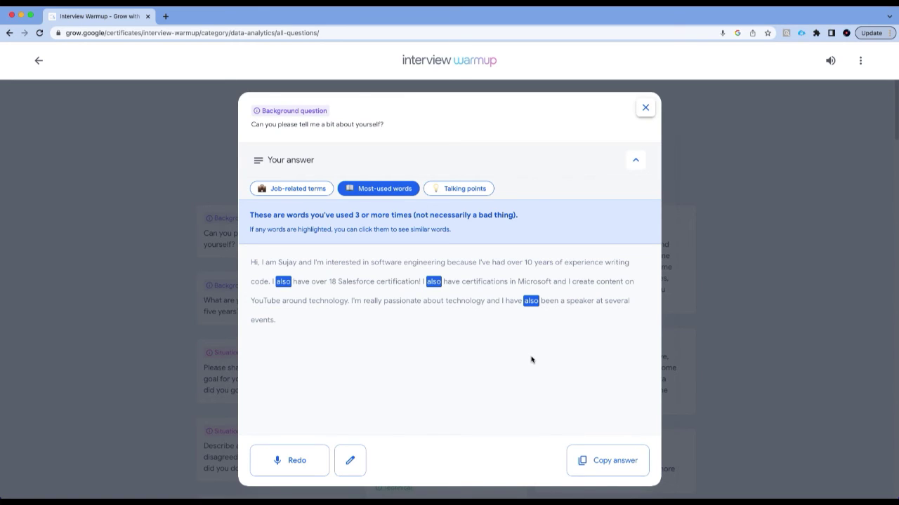
Step: Review the answer's talking points for Experience, Skills, Lessons learned, Goals and Interests
click(450, 188)
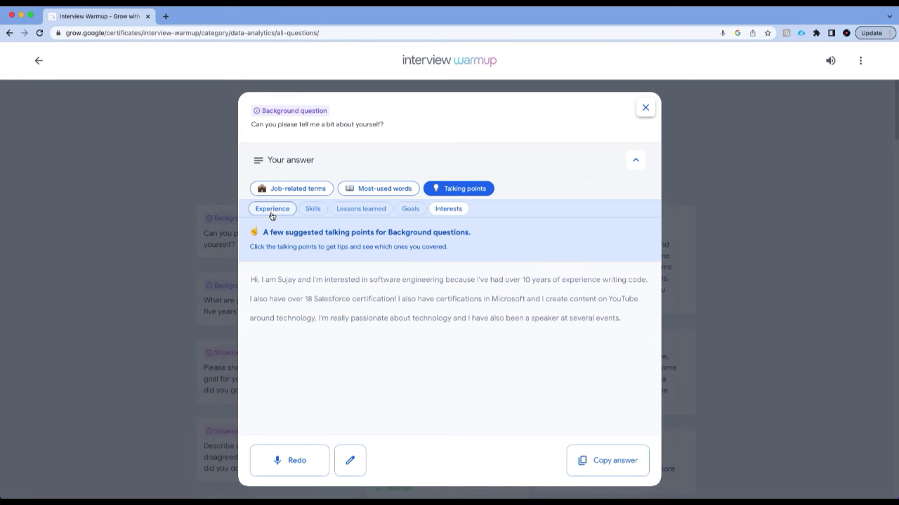
click(272, 210)
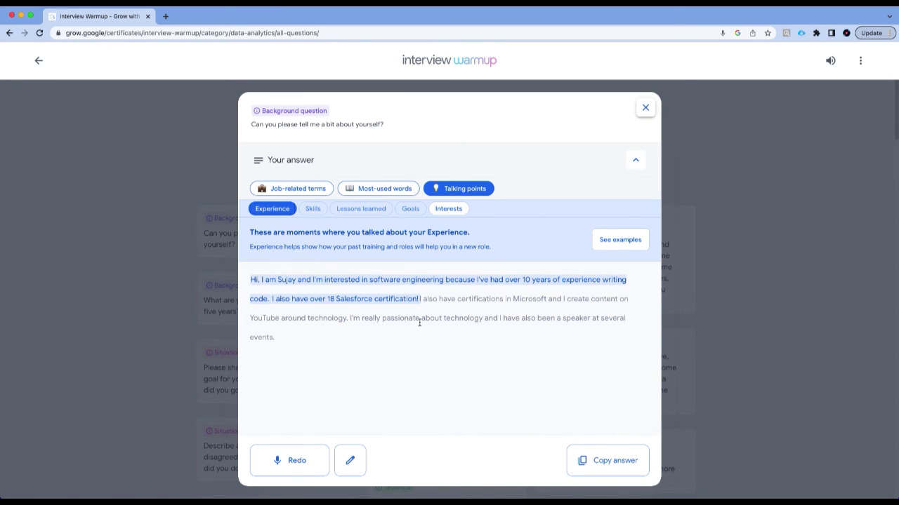
click(313, 209)
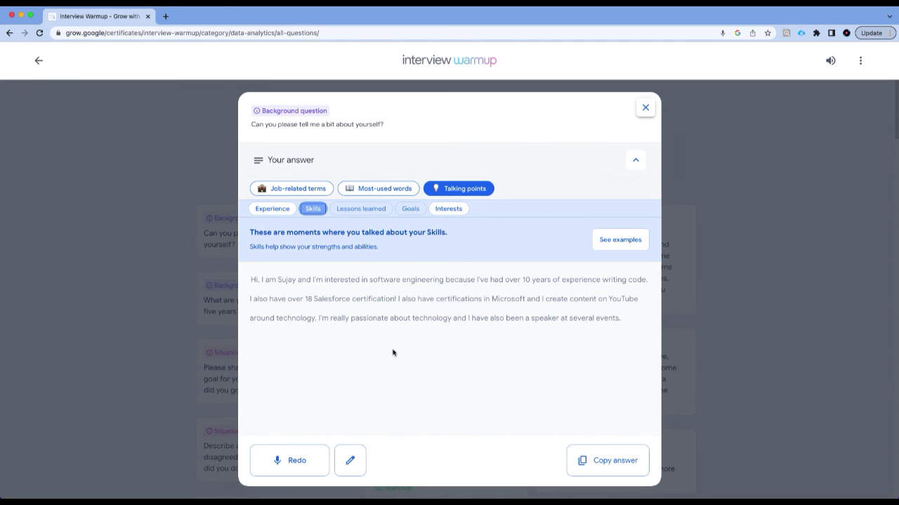
click(359, 213)
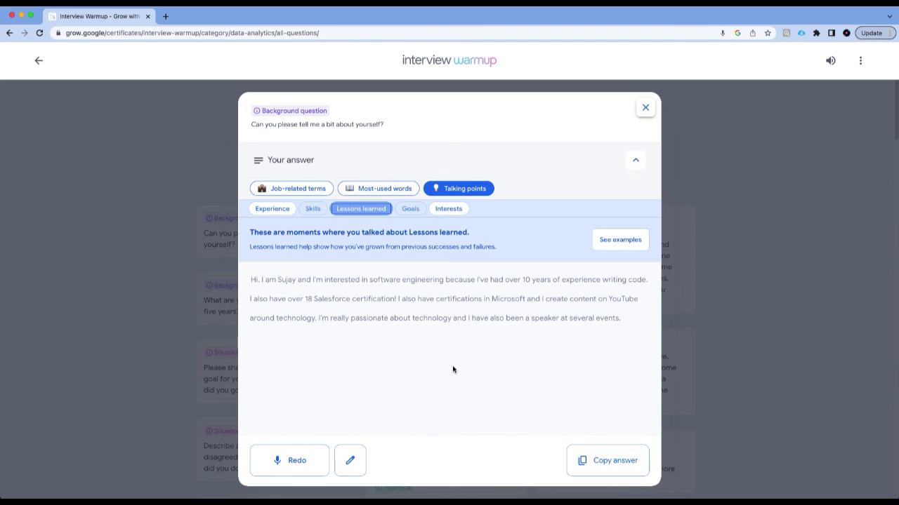
click(410, 210)
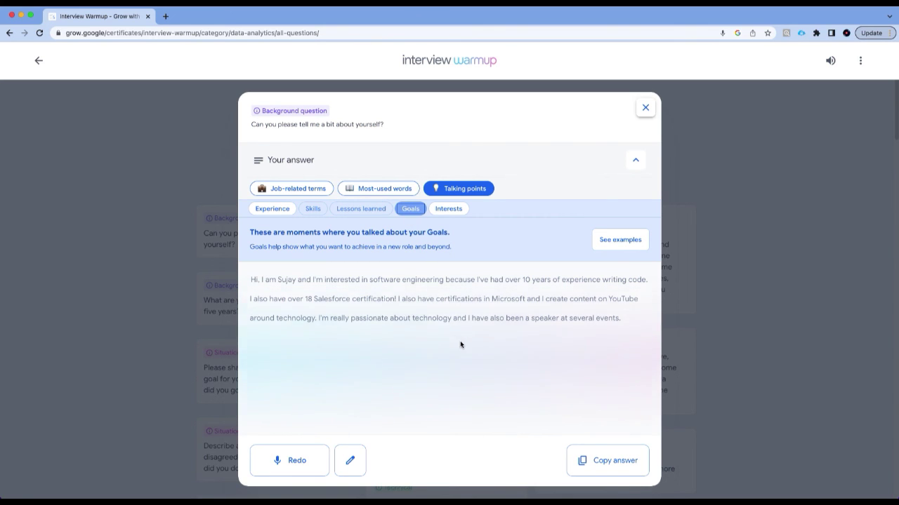
click(453, 211)
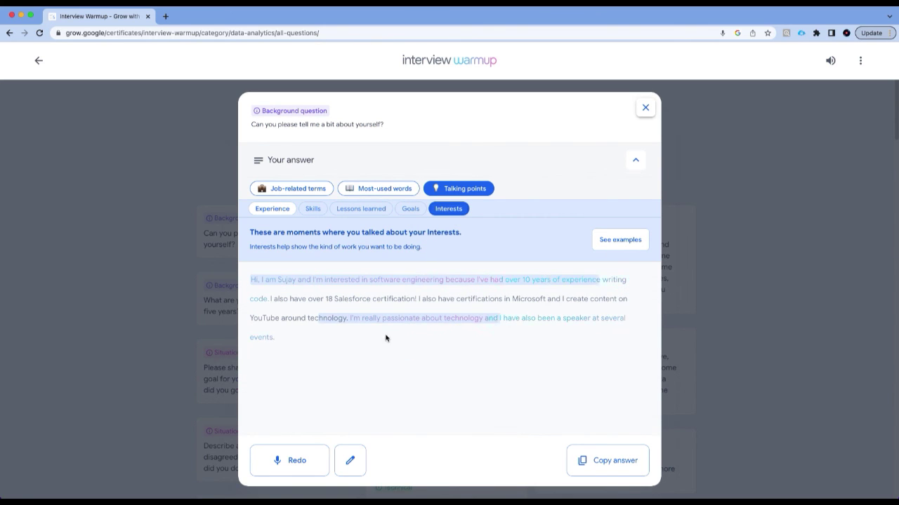